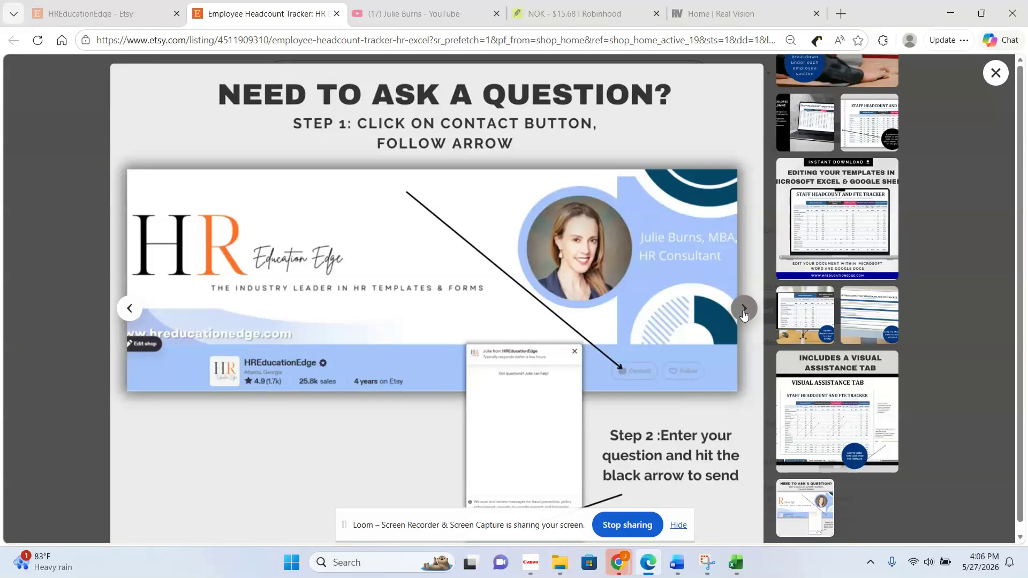
- Switch to the Employee Headcount Excel Tracker workbook in Excel and zoom the tracker sheet to 110%
left_click(743, 313)
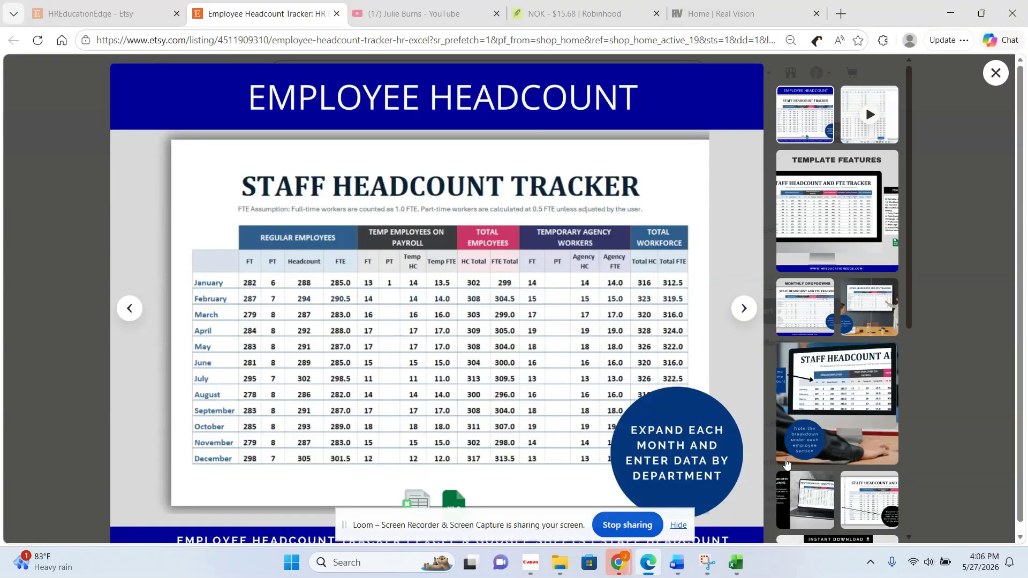
mouse_move(738, 568)
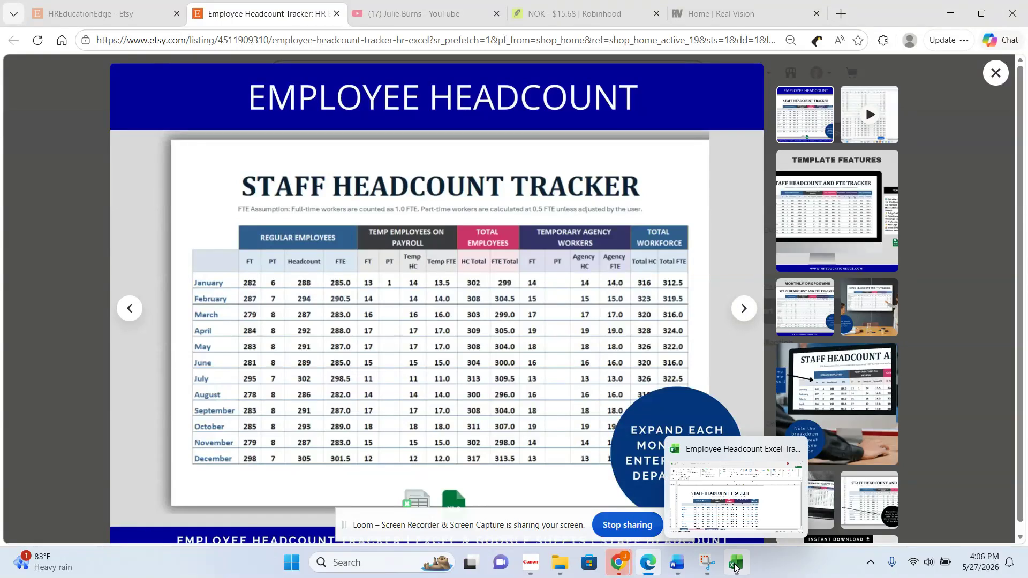
left_click(737, 448)
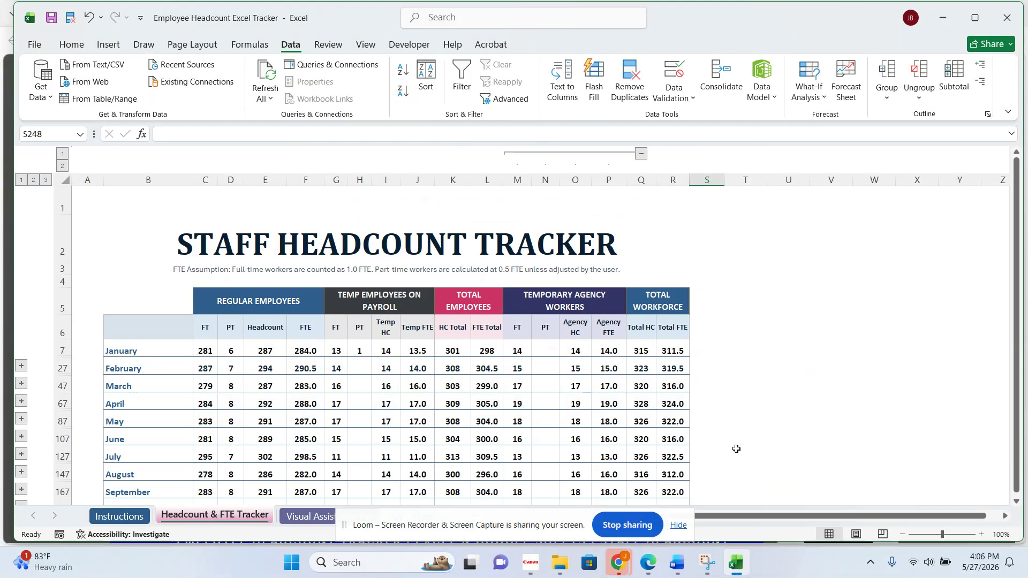
left_click(948, 326)
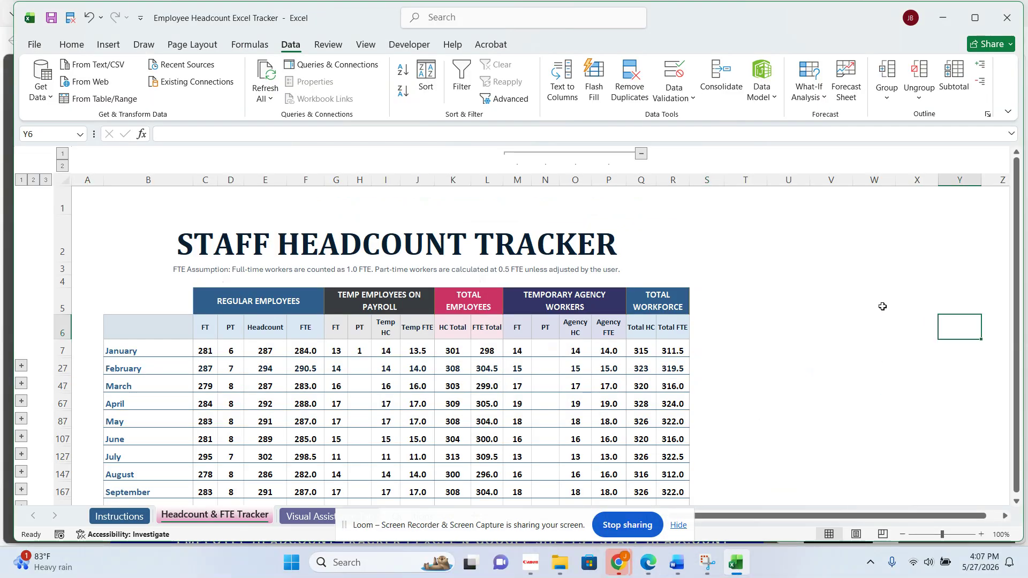
left_click(984, 534)
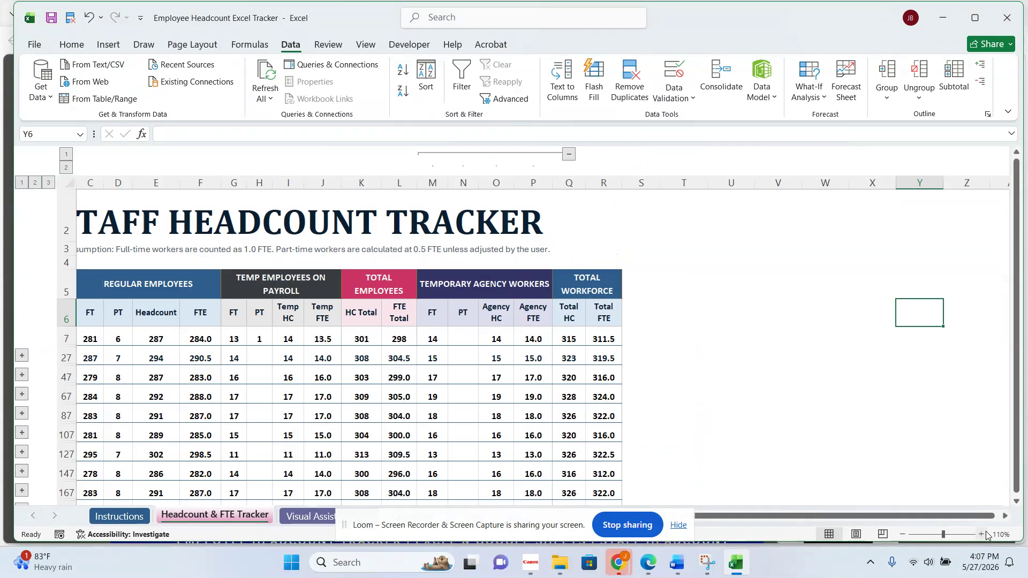
left_click_drag(794, 515, 721, 515)
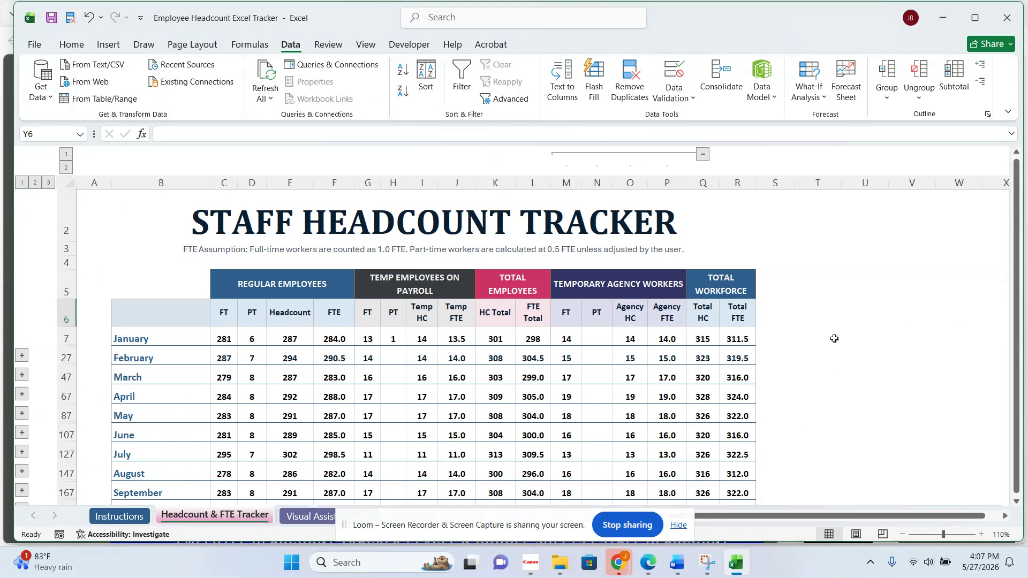
- Return to the tracker workbook in Excel and display it in full-screen mode
left_click(68, 213)
left_click_drag(442, 530, 876, 239)
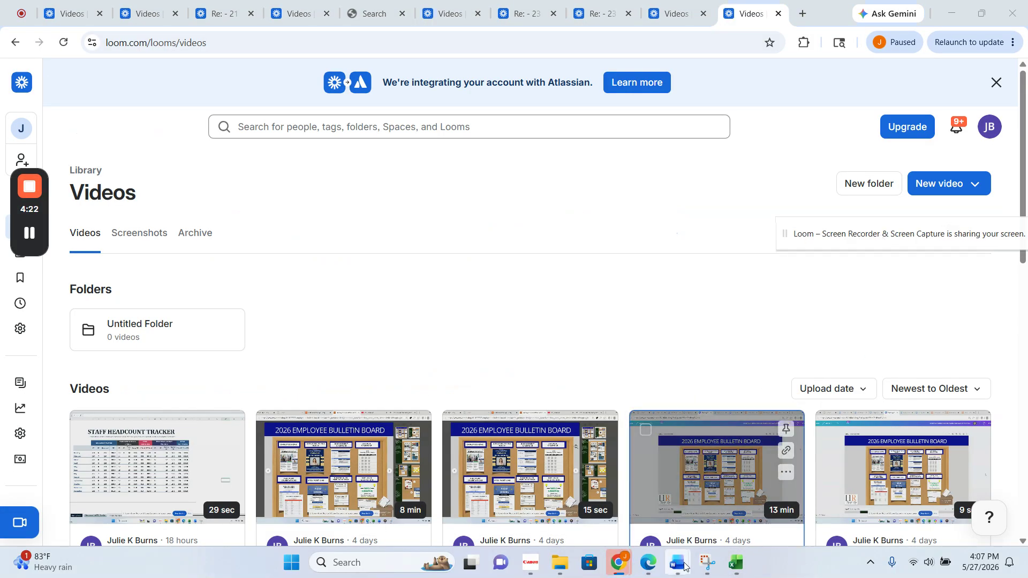
left_click(735, 562)
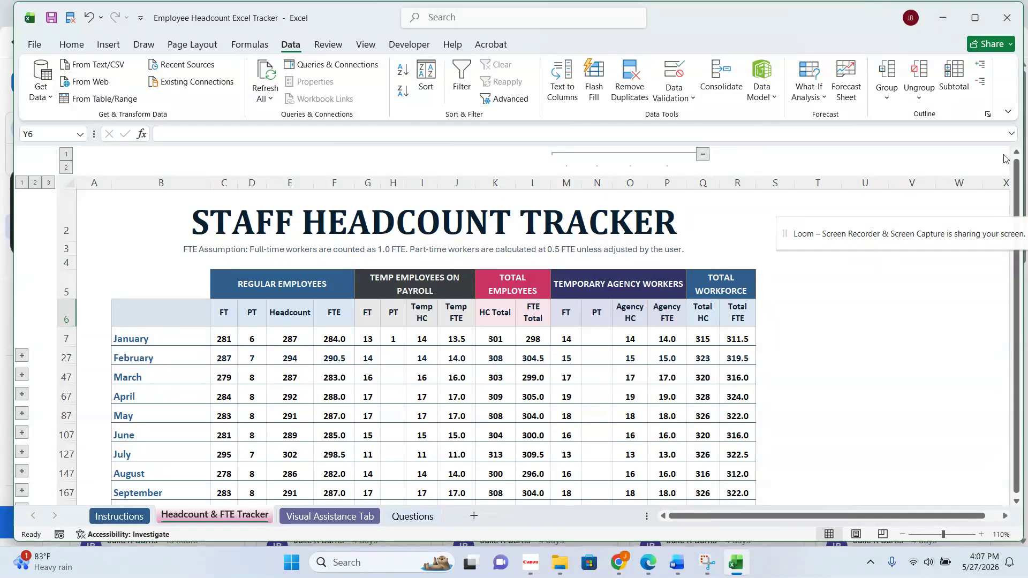
left_click(1006, 114)
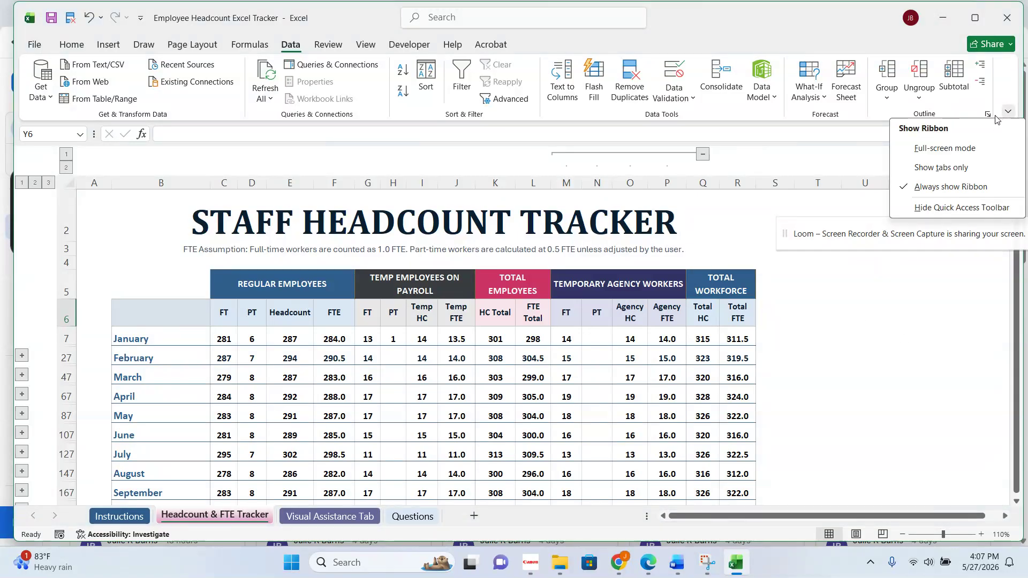
left_click(982, 149)
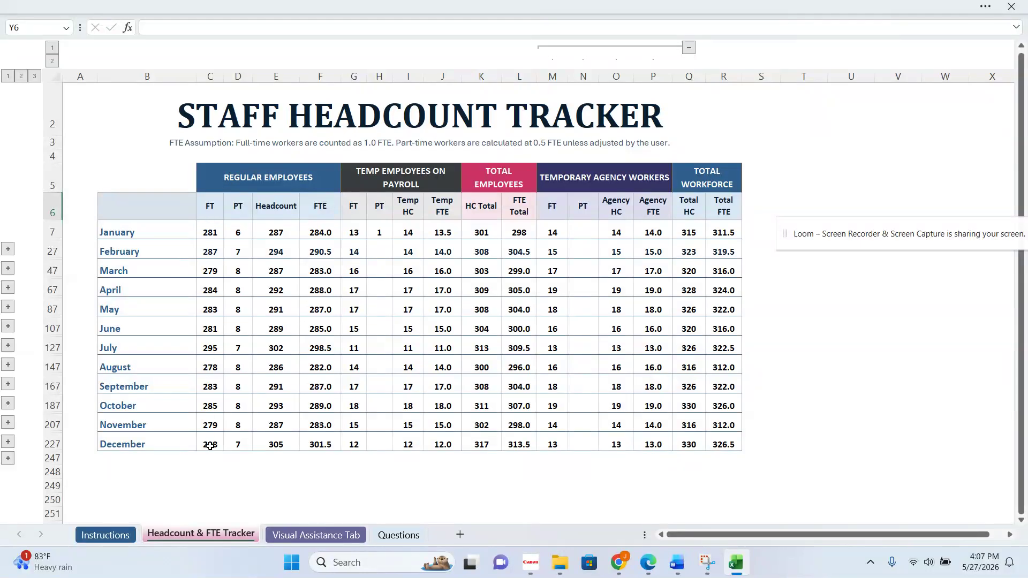
- Expand January's department breakdown rows in the headcount tracker
left_click(7, 249)
scroll(374, 364, "right", 2)
left_click(675, 535)
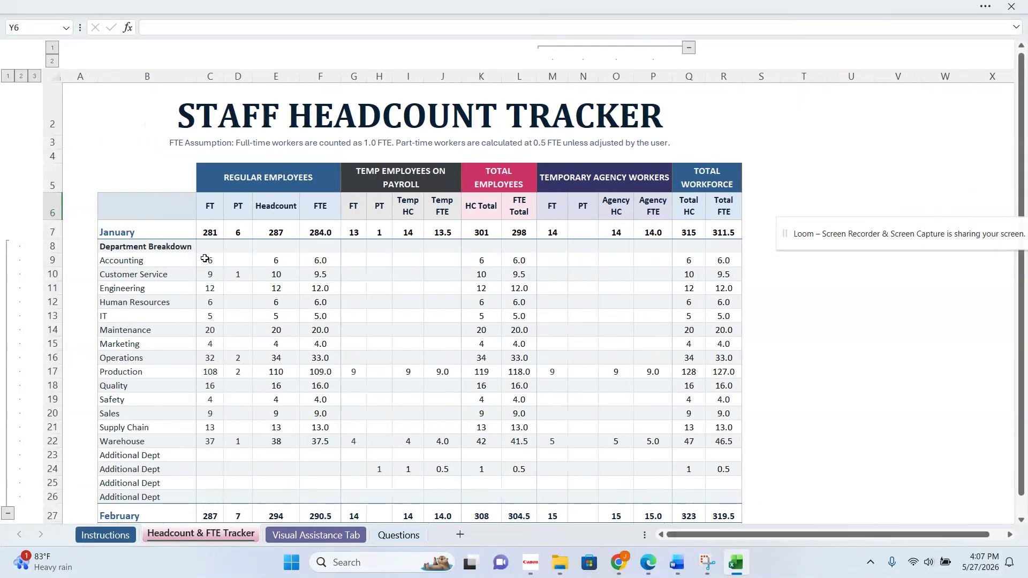
- Set January's regular full-time counts to 1 for Accounting, 2 for Customer Service and 3 for Engineering
left_click_drag(208, 262, 213, 351)
type("1")
key("Return")
type("2")
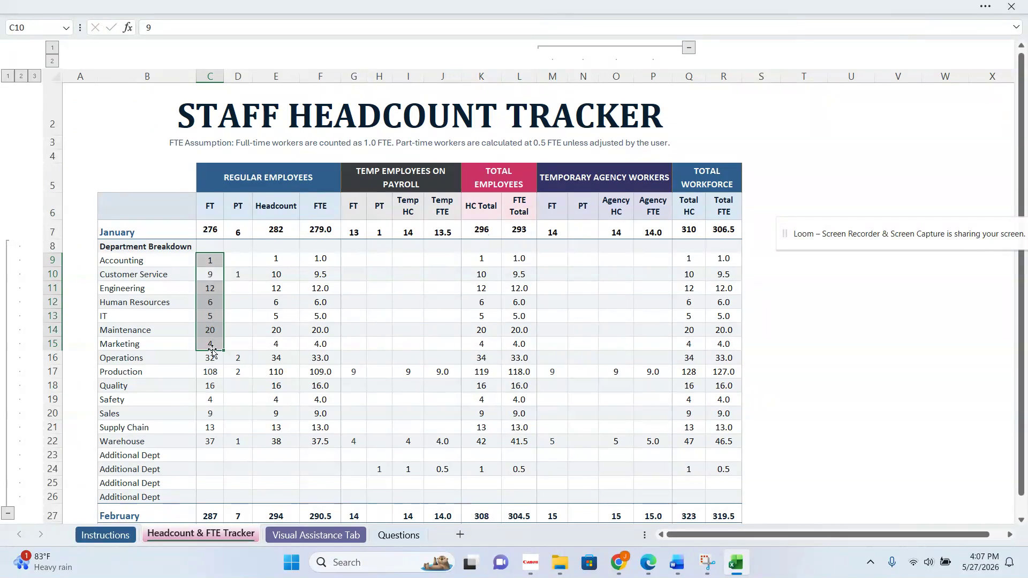
key("Return")
type("3")
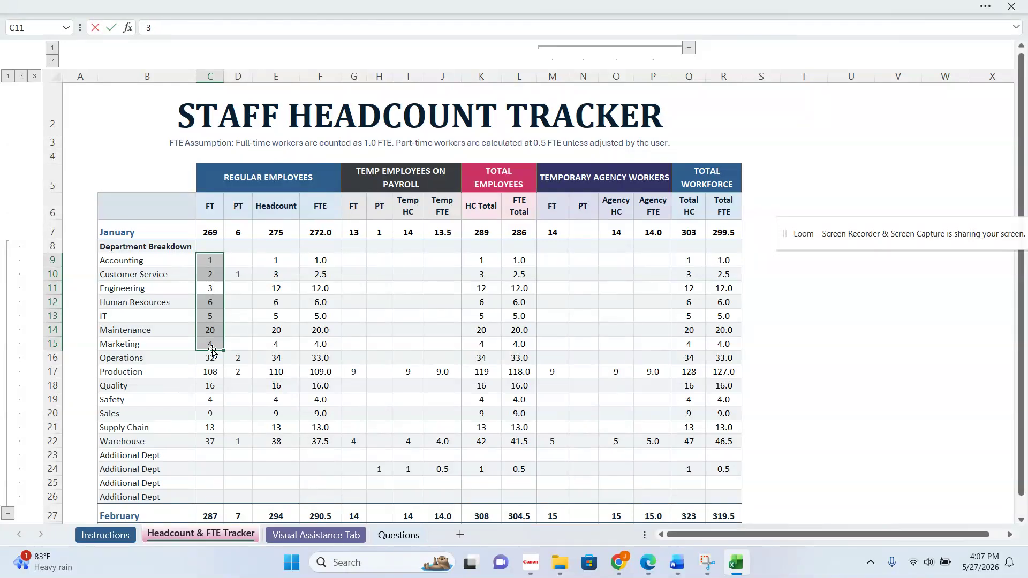
key("Return")
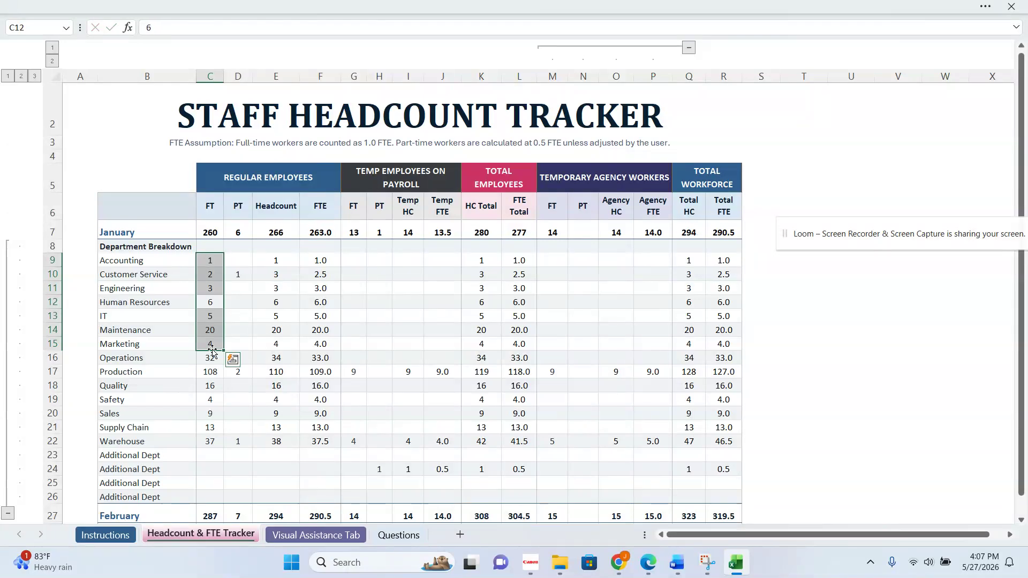
- Set January's regular part-time counts to 2 for Customer Service, 5 for Engineering and 5 for Human Resources
left_click(242, 273)
type("2")
key("Return")
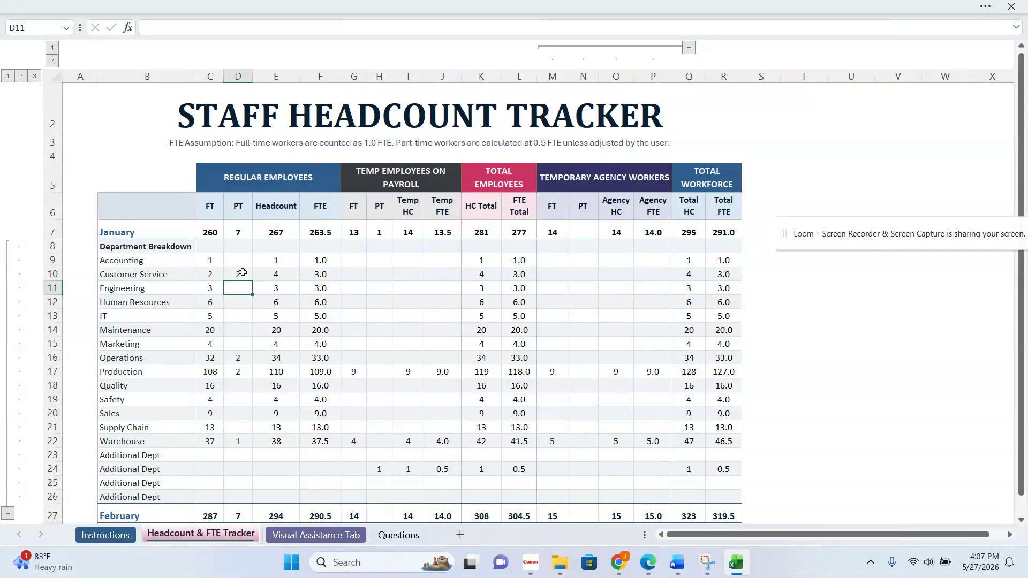
key("Return")
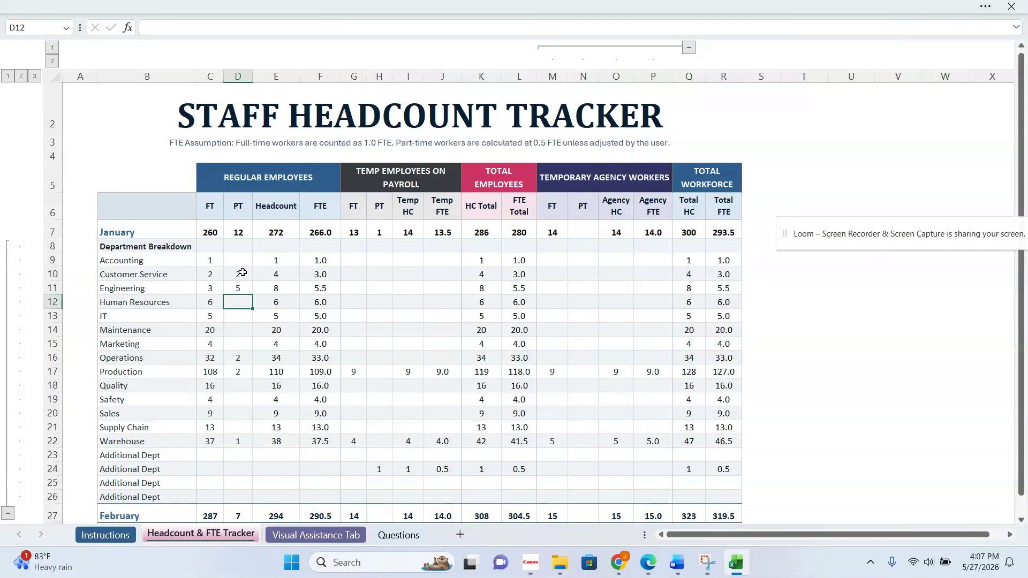
key("Return")
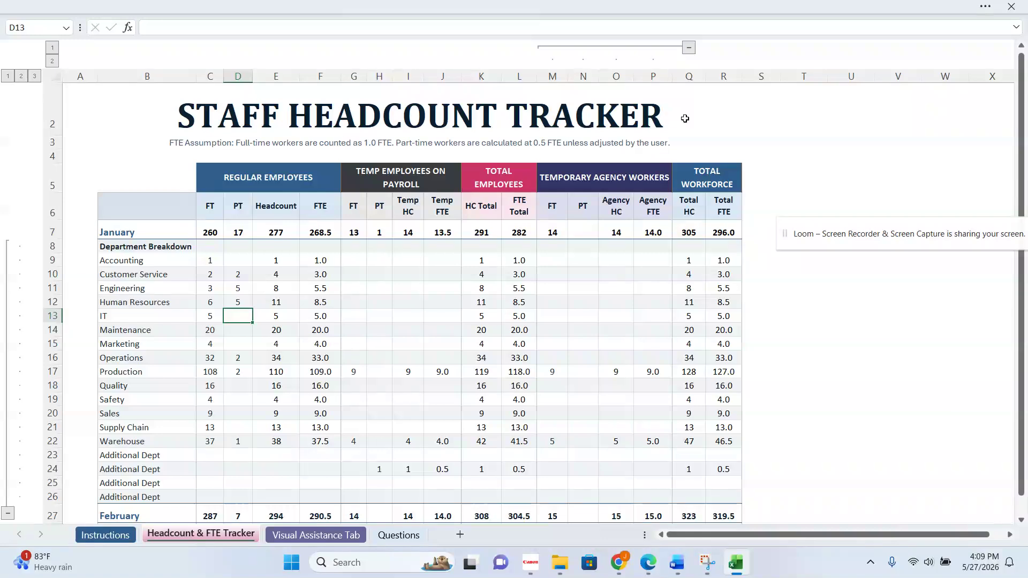
- Collapse and re-expand the Temporary Agency Workers columns, and clear January's Production cells in that section
left_click(689, 48)
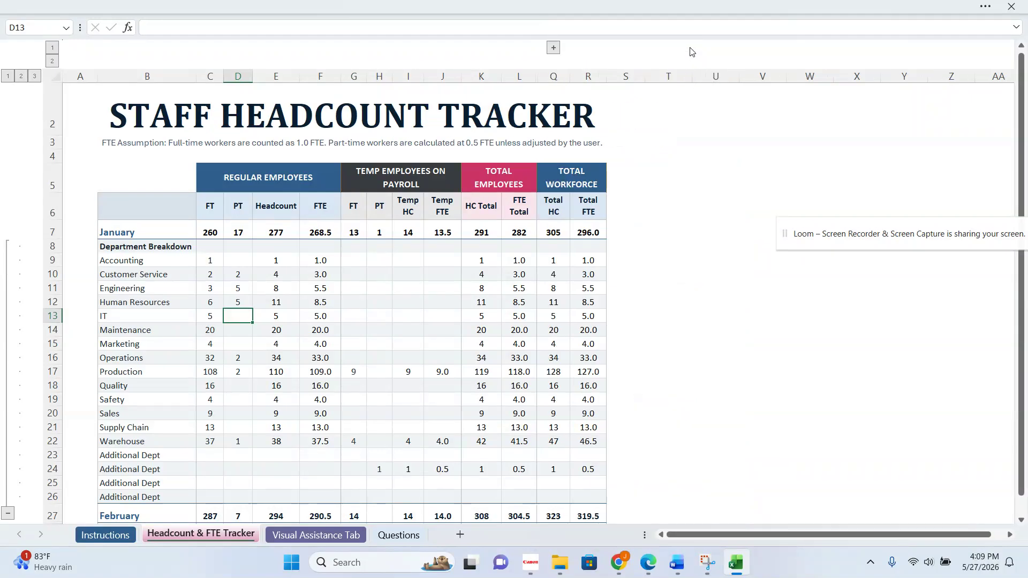
left_click(553, 48)
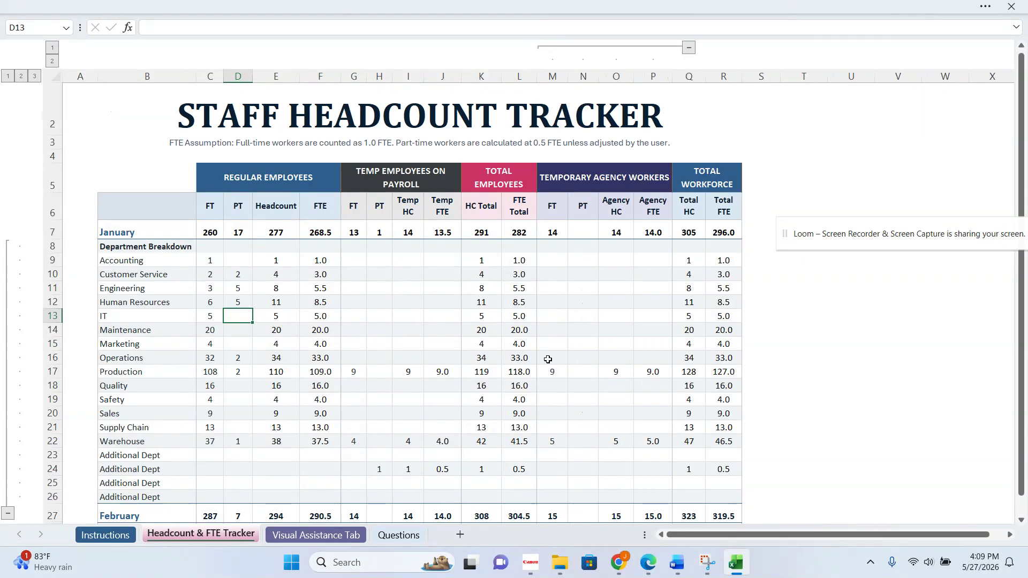
left_click_drag(549, 370, 646, 369)
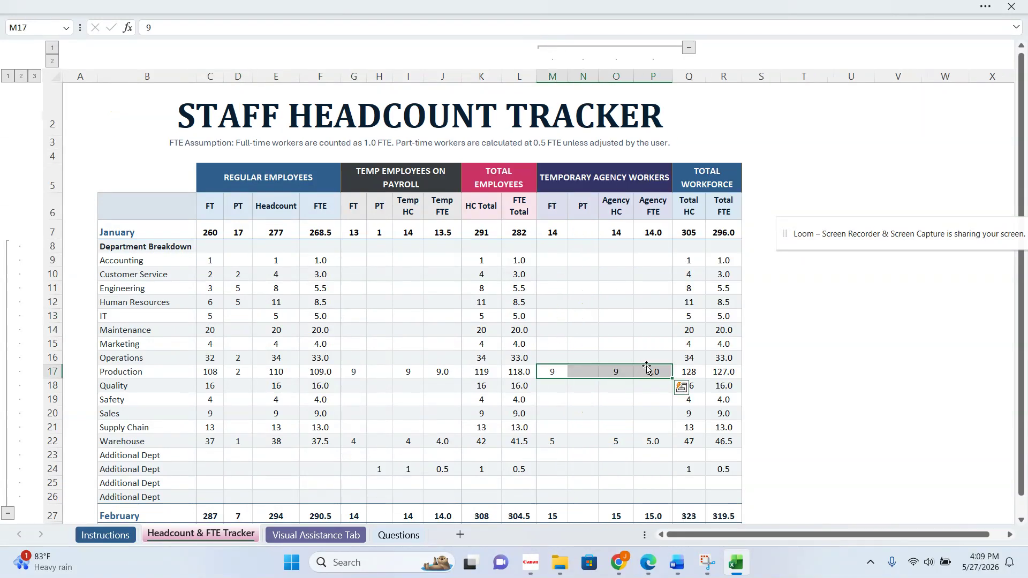
key("Delete")
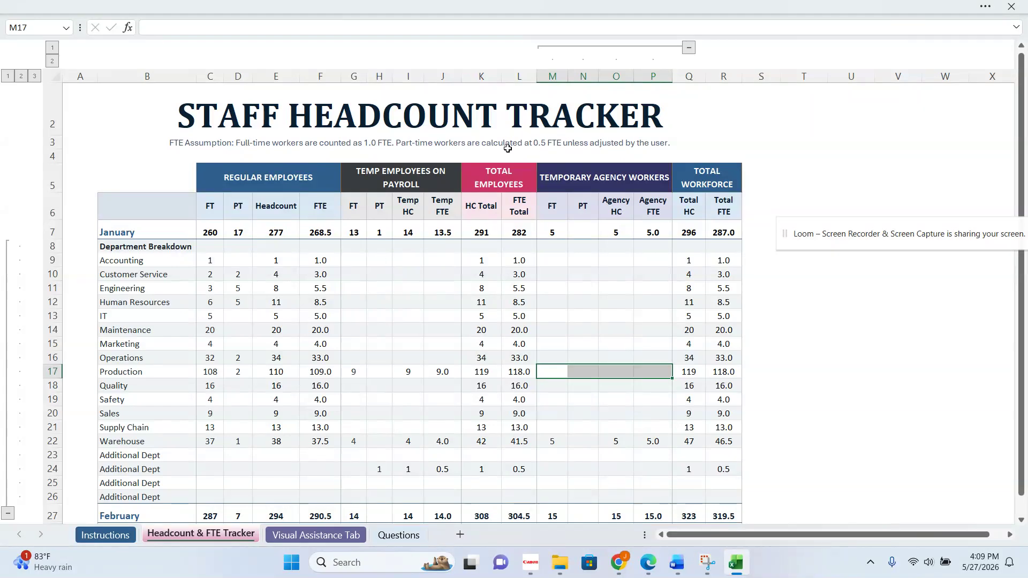
- Expand February's department breakdown and inspect the formulas in its regular employee FT, PT, Headcount and FTE totals
scroll(871, 345, "down", 2)
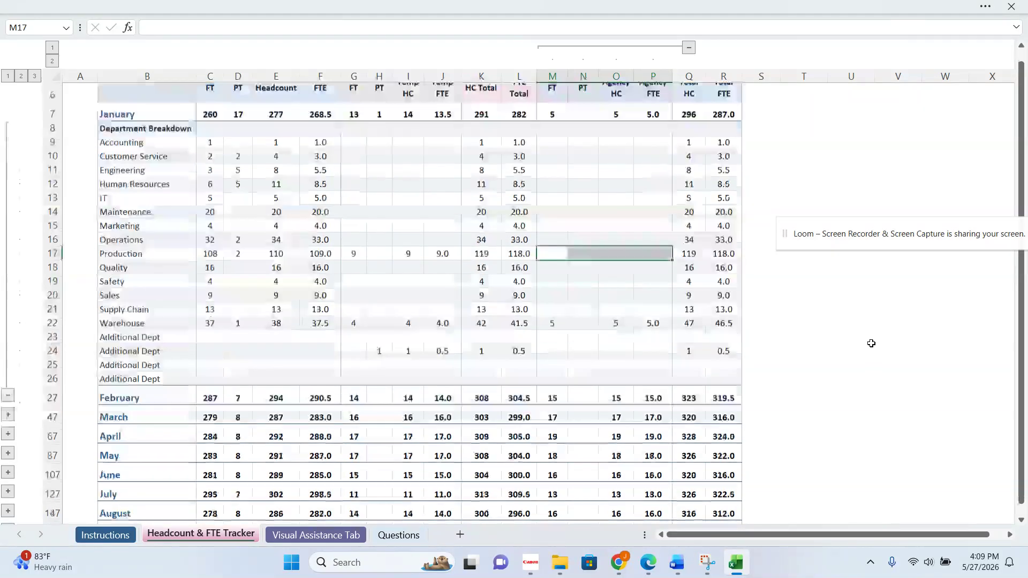
left_click(8, 373)
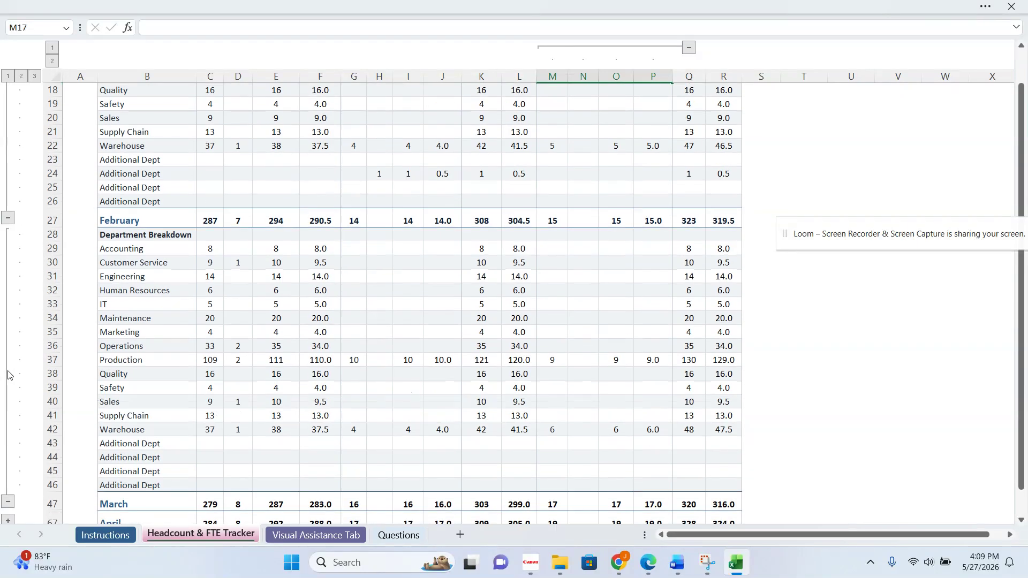
left_click(214, 219)
left_click(232, 220)
left_click(270, 219)
left_click(321, 220)
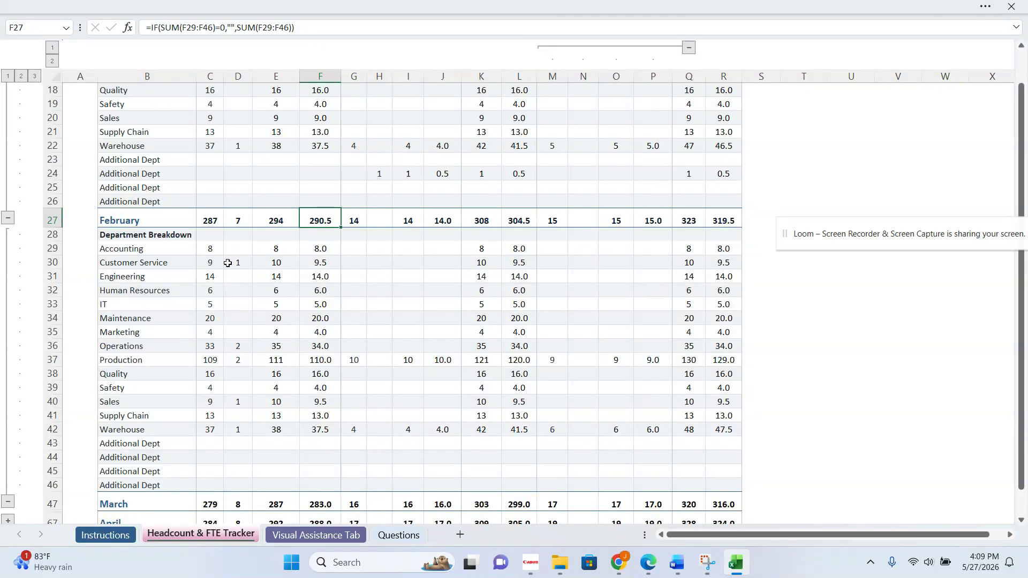
- Expand March's department breakdown and return to January's section of the tracker
scroll(523, 292, "down", 2)
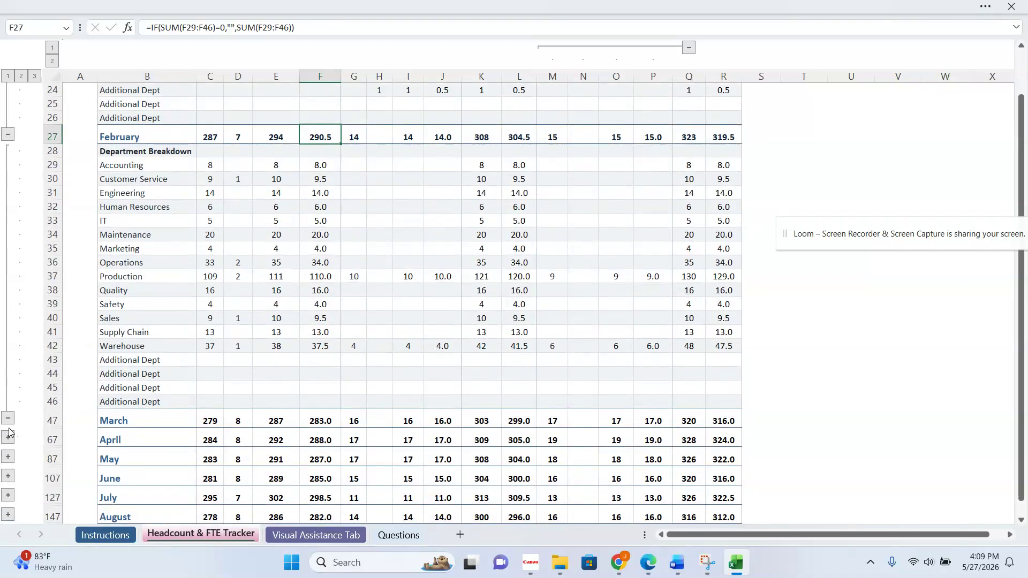
left_click(7, 437)
scroll(335, 353, "up", 7)
scroll(337, 352, "up", 2)
scroll(337, 352, "down", 2)
scroll(338, 351, "up", 2)
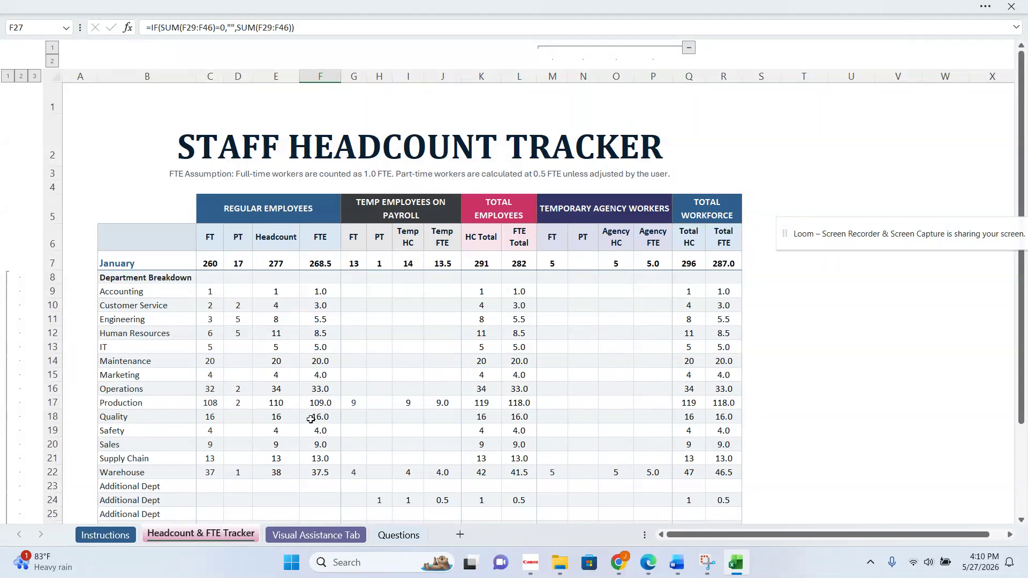
- Enter 1 full-time and 1 part-time temp employee on payroll for January's Quality department
left_click(360, 413)
type("1")
key("Tab")
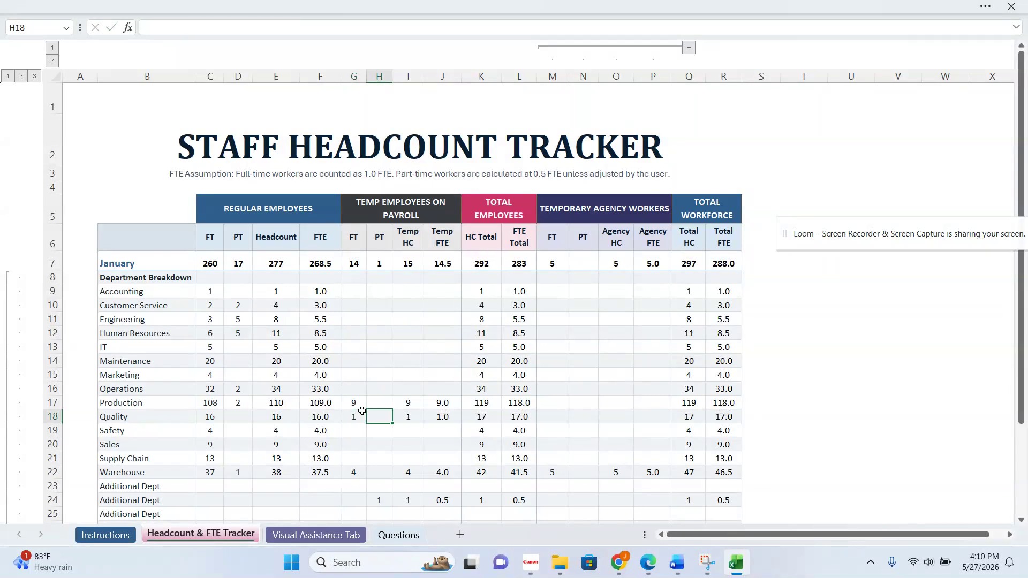
type("1")
key("Tab")
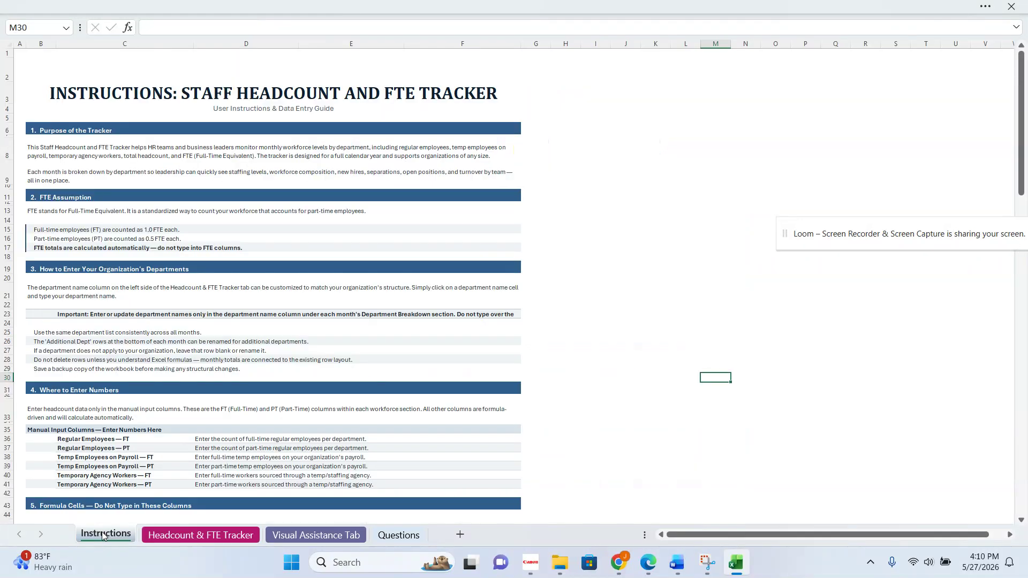
- Review the Instructions sheet through its quick reference table, and open the Visual Assistance Tab sheet
left_click(105, 535)
scroll(312, 305, "down", 6)
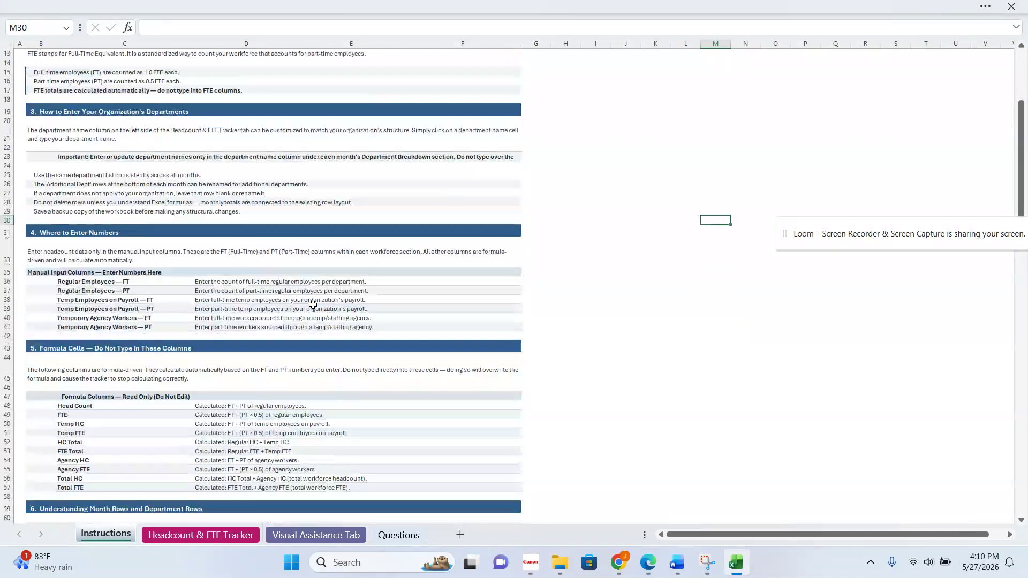
scroll(312, 305, "down", 11)
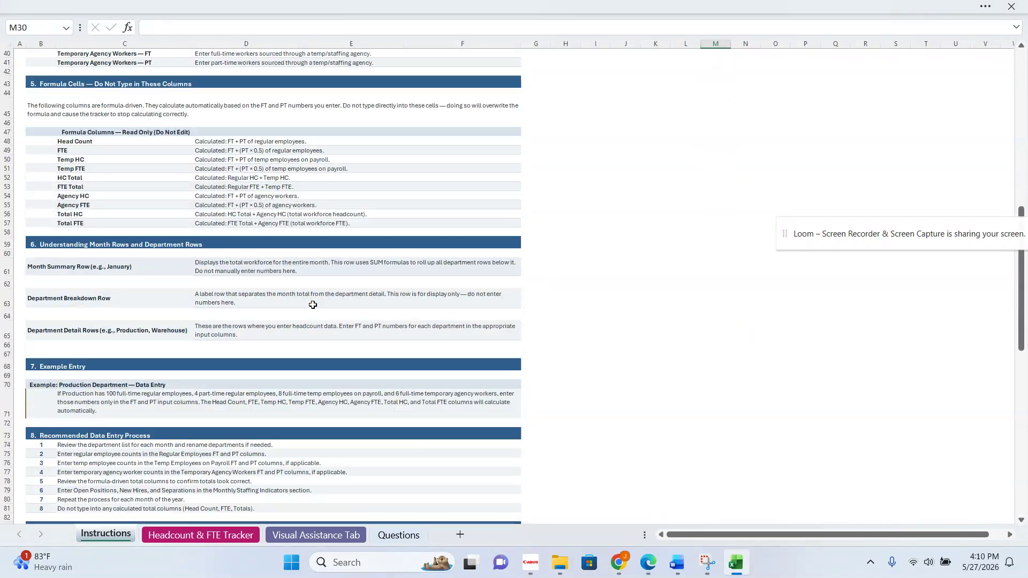
scroll(313, 305, "down", 8)
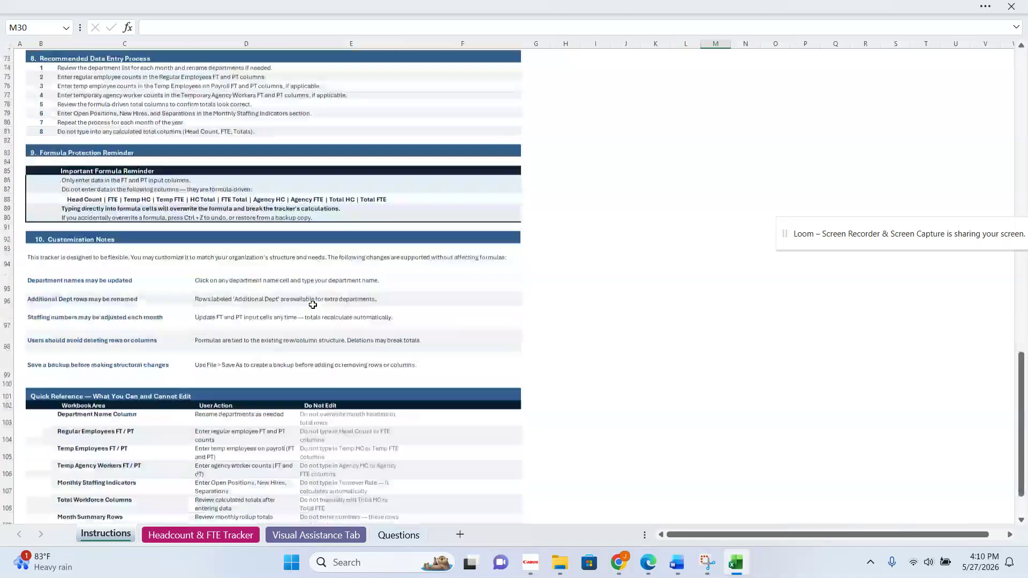
scroll(312, 305, "down", 4)
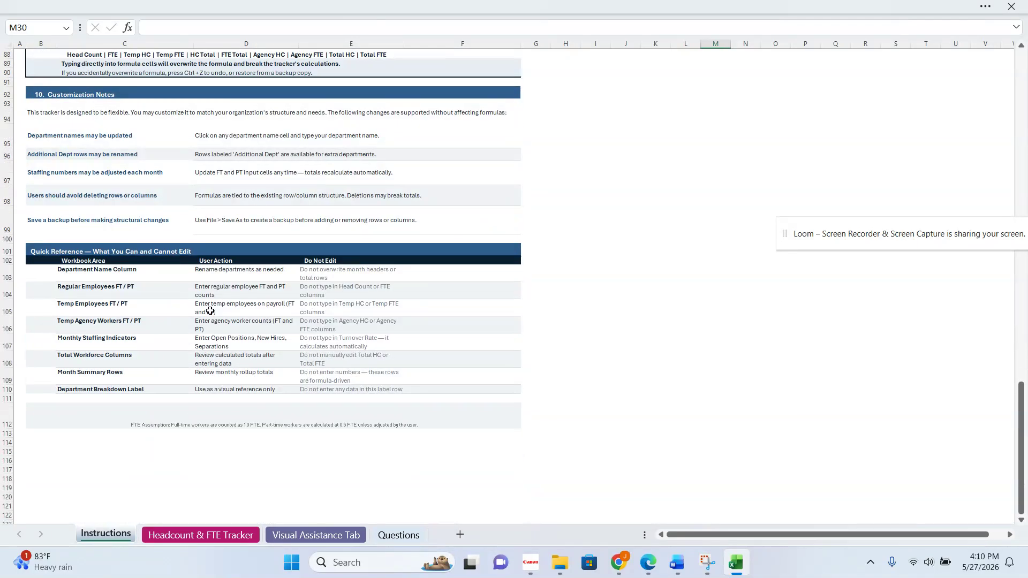
left_click(309, 535)
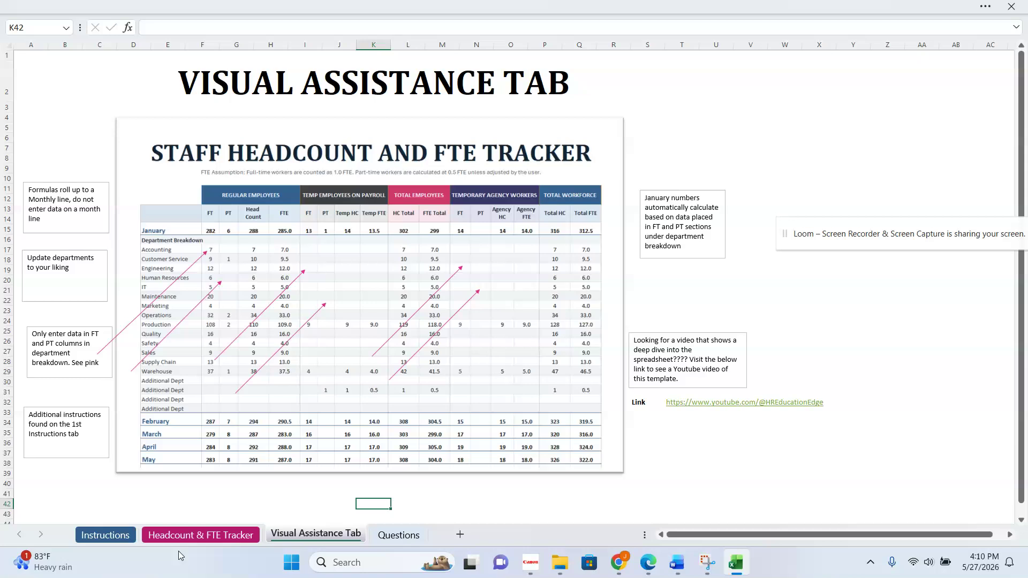
mouse_move(737, 567)
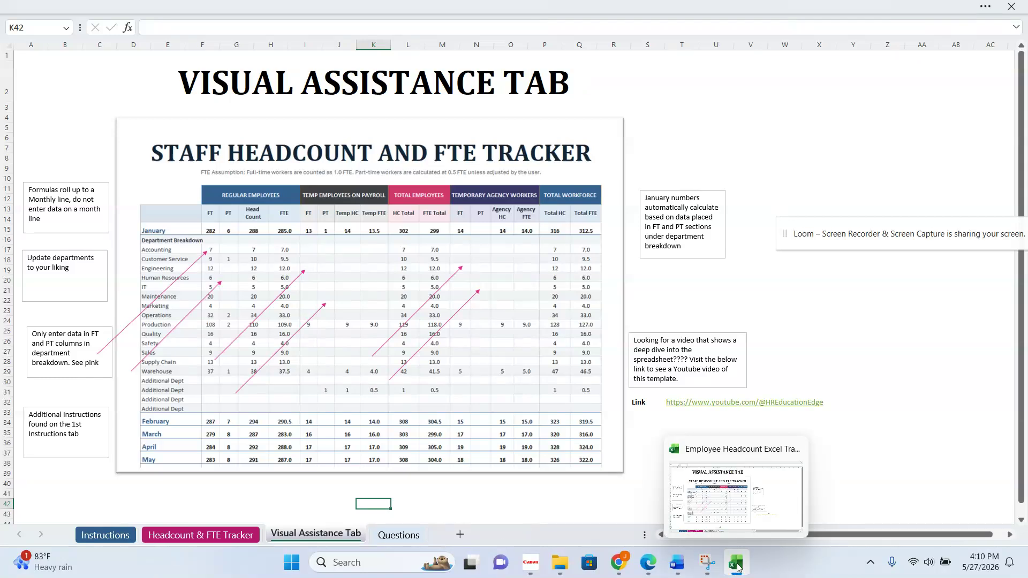
- Inspect the formula in January's regular employee FT total on the Headcount & FTE Tracker sheet, leaving it unedited
left_click(203, 535)
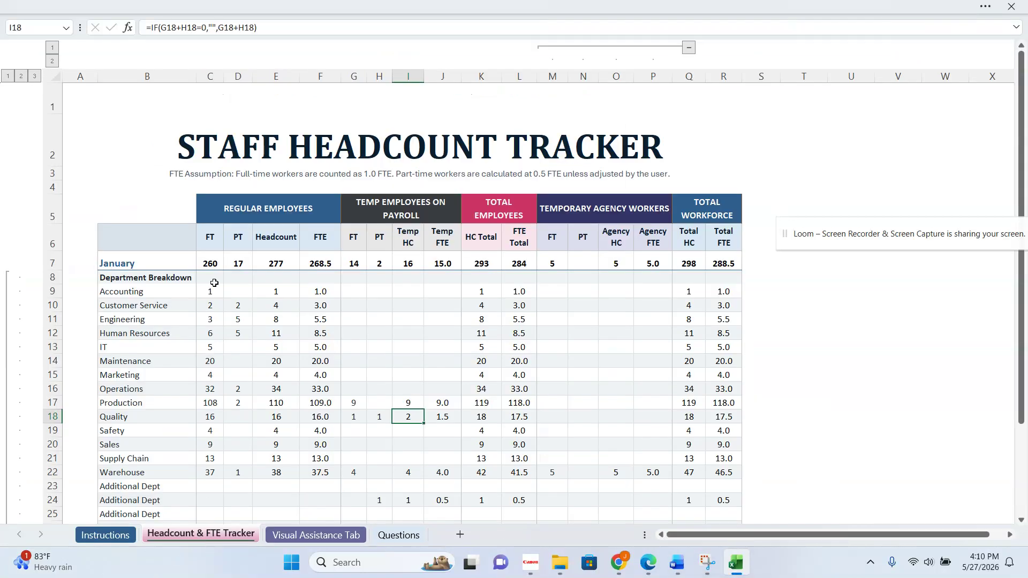
scroll(452, 348, "down", 1)
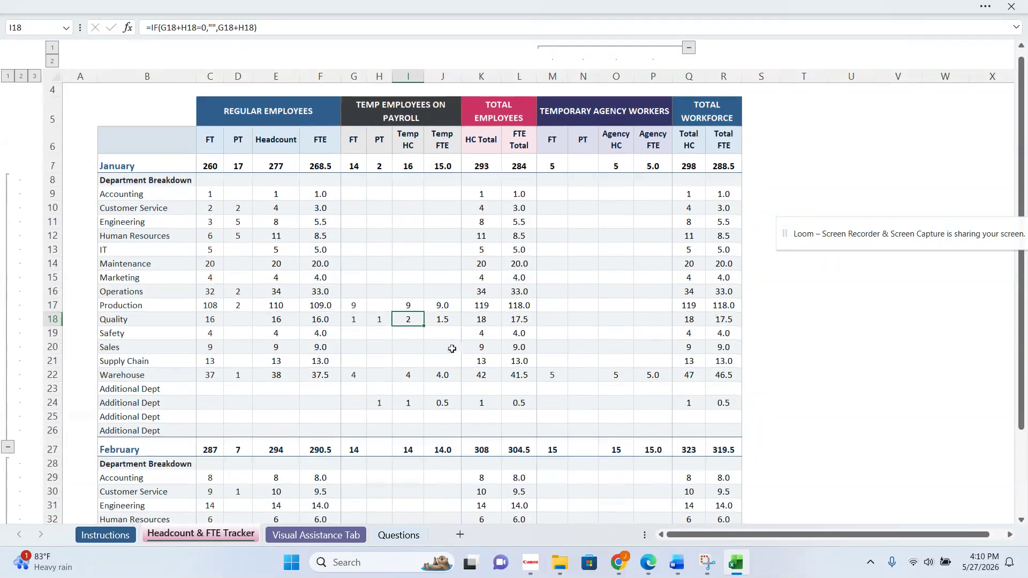
double_click(212, 165)
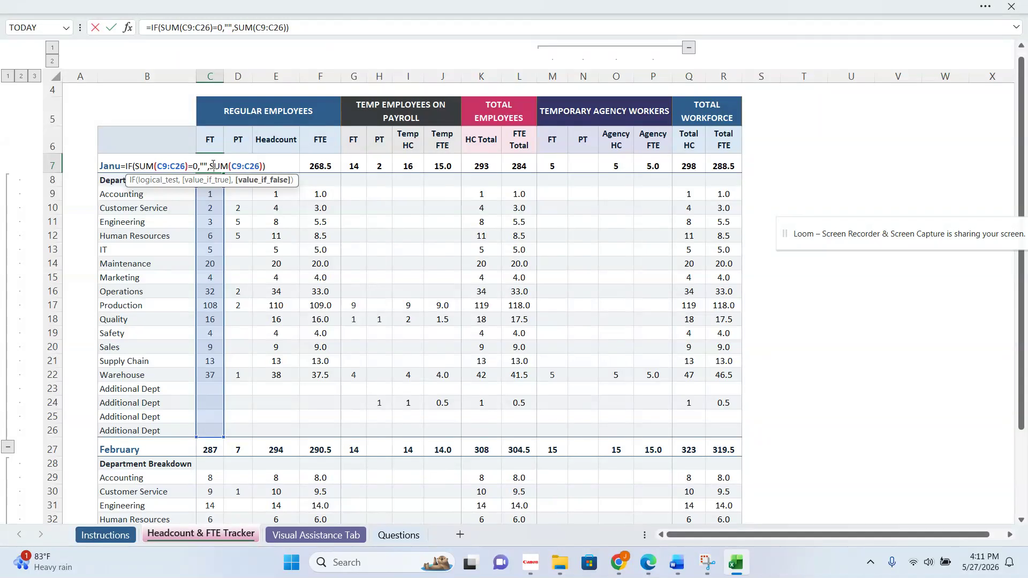
left_click(614, 326)
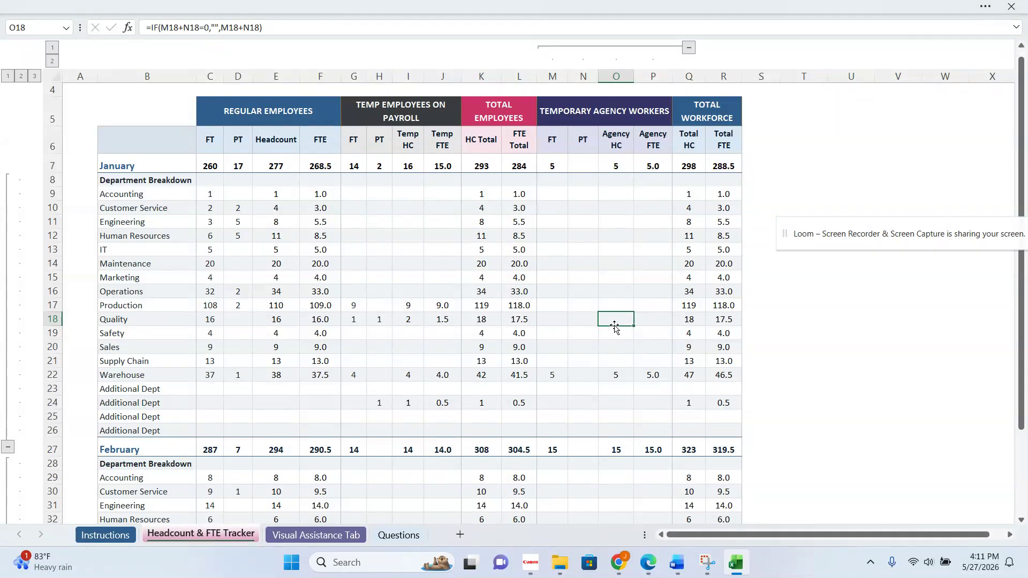
- Review the notes and video link on the Visual Assistance Tab sheet, and open the Questions sheet for the contact guidance
left_click(318, 534)
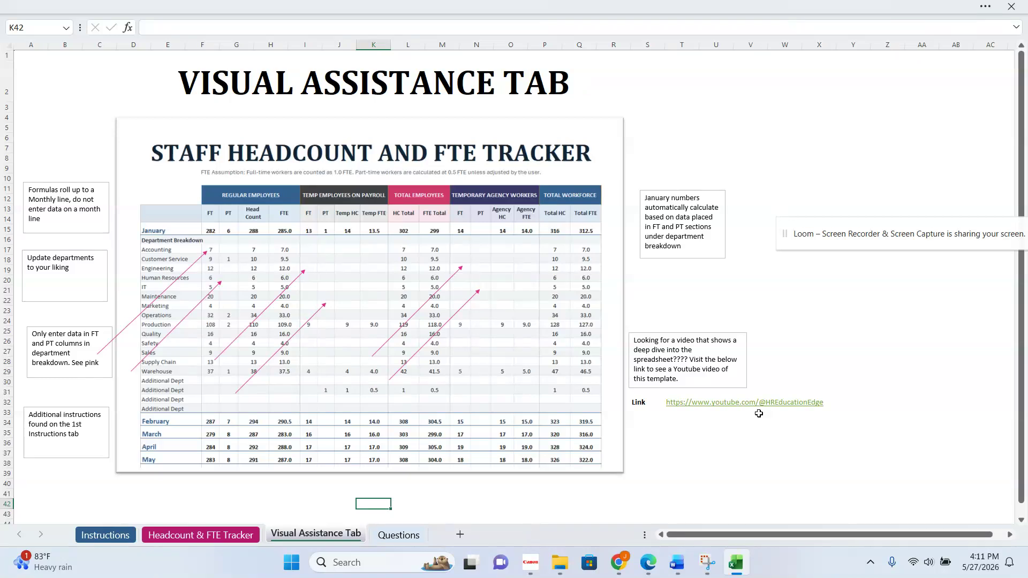
left_click(715, 482)
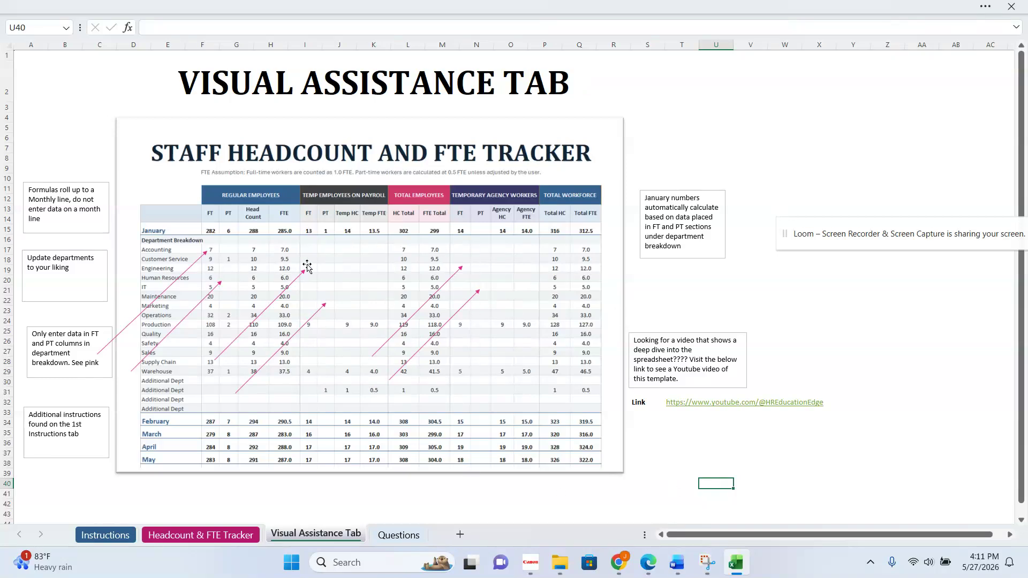
left_click(405, 537)
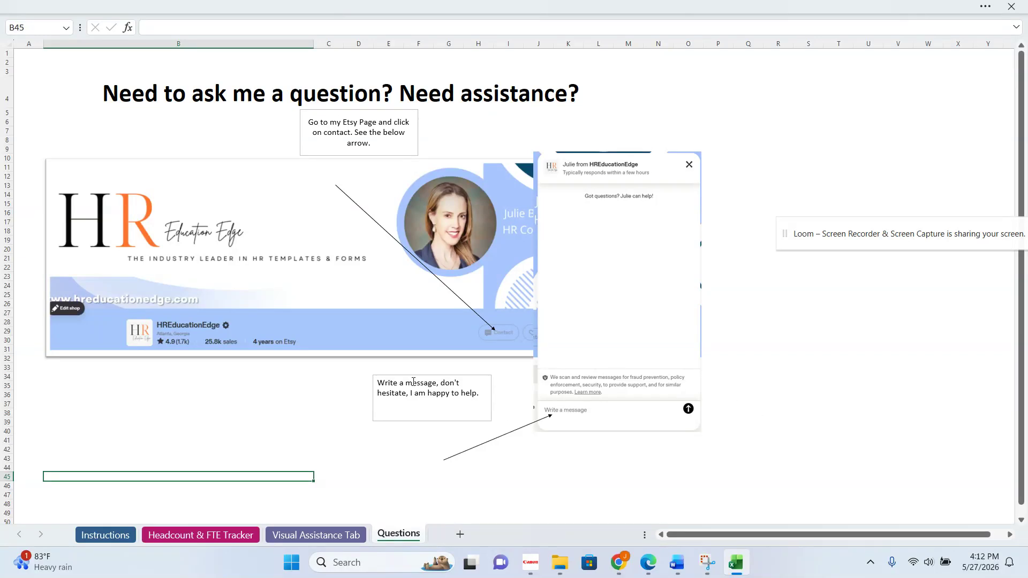
- Revisit the Instructions sheet and return to the title and January section of the Headcount & FTE Tracker sheet
left_click(110, 531)
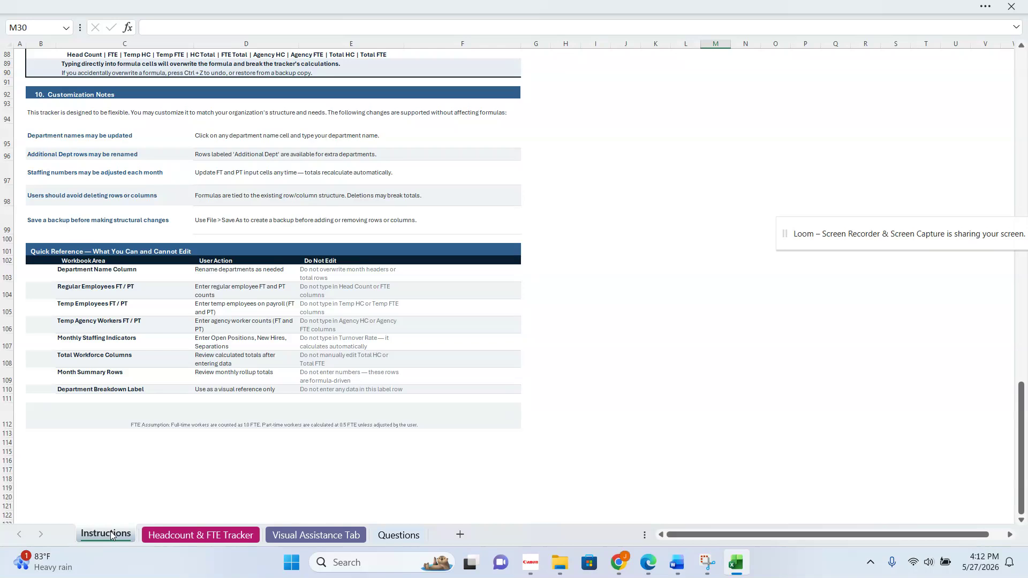
left_click(190, 532)
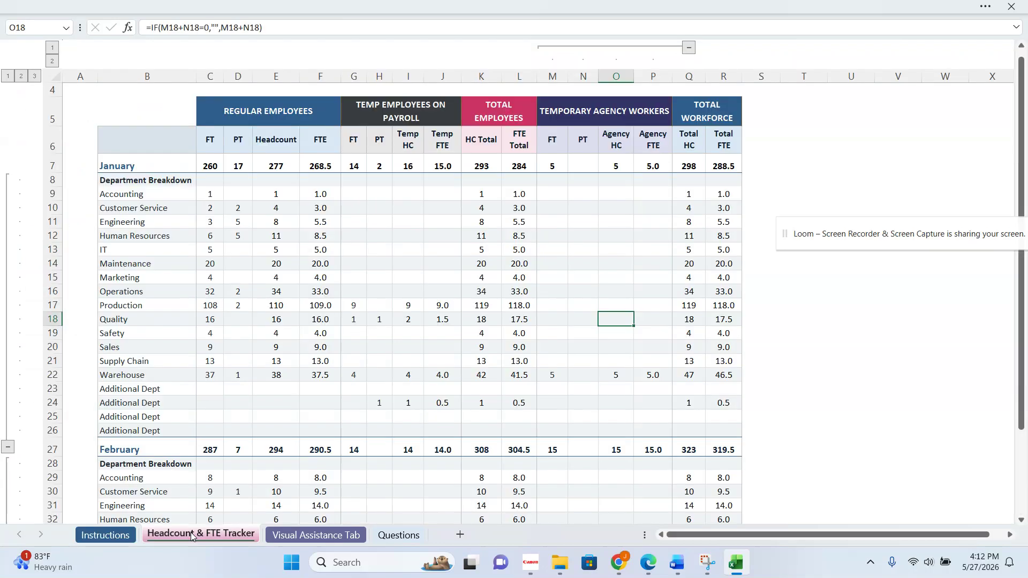
scroll(269, 431, "up", 2)
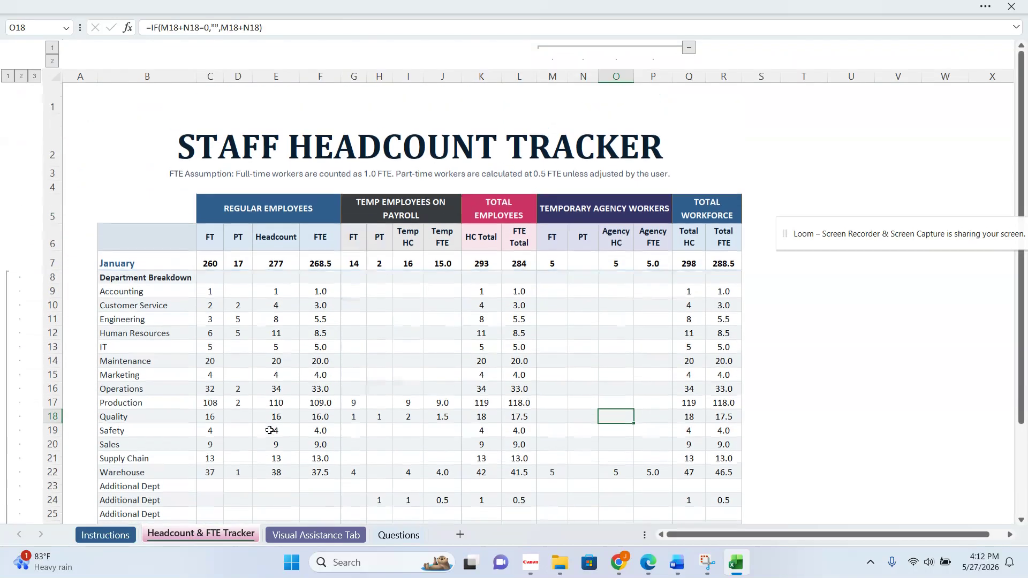